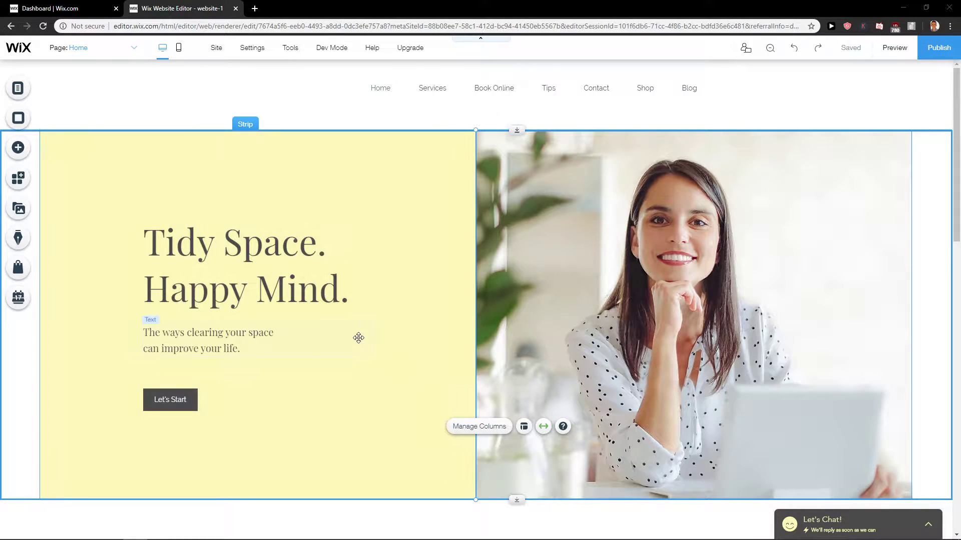
scroll(356, 334, "down", 2)
scroll(356, 334, "up", 2)
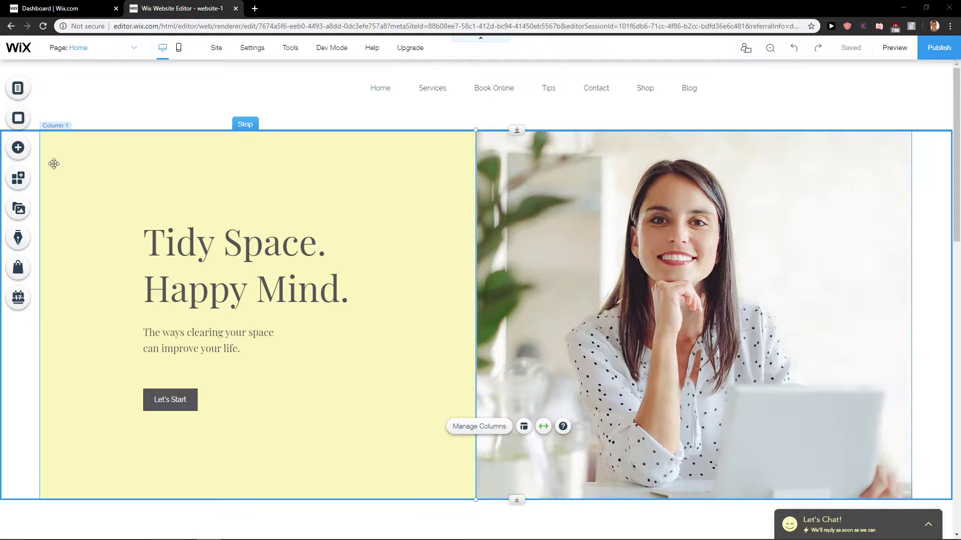
Step: Open the installed Wix Chat app from the App Market's Must-Have Apps category
left_click(19, 178)
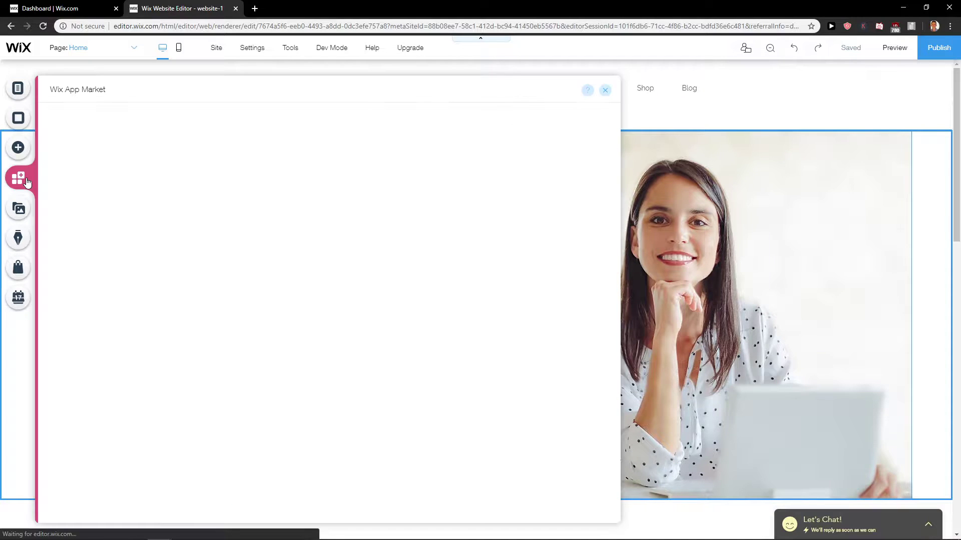
scroll(200, 240, "down", 1)
scroll(99, 250, "down", 1)
scroll(100, 249, "down", 1)
left_click(219, 372)
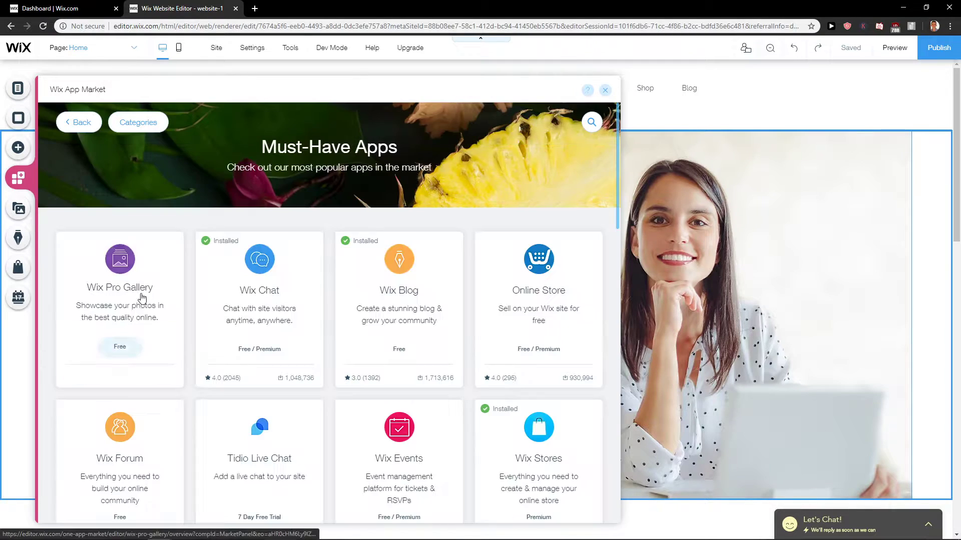
scroll(120, 304, "down", 1)
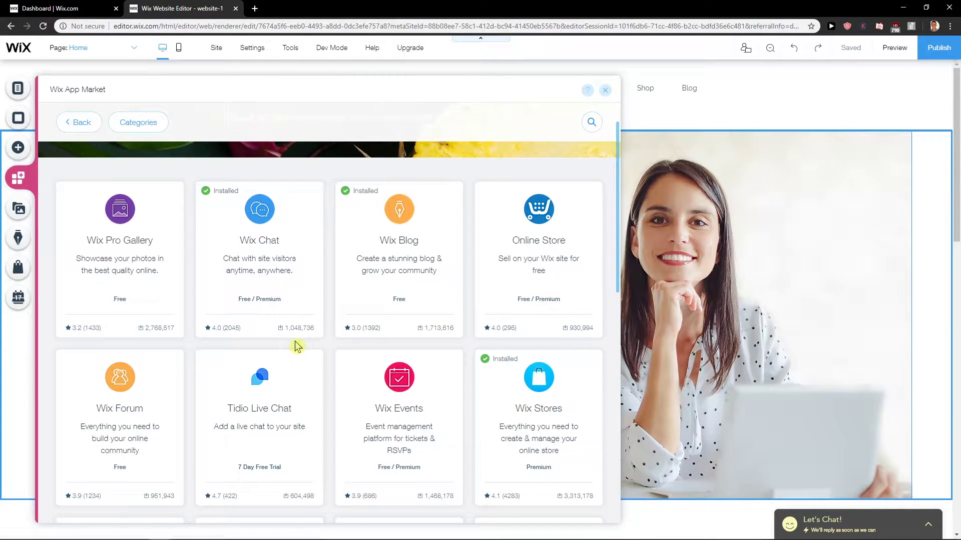
mouse_move(258, 300)
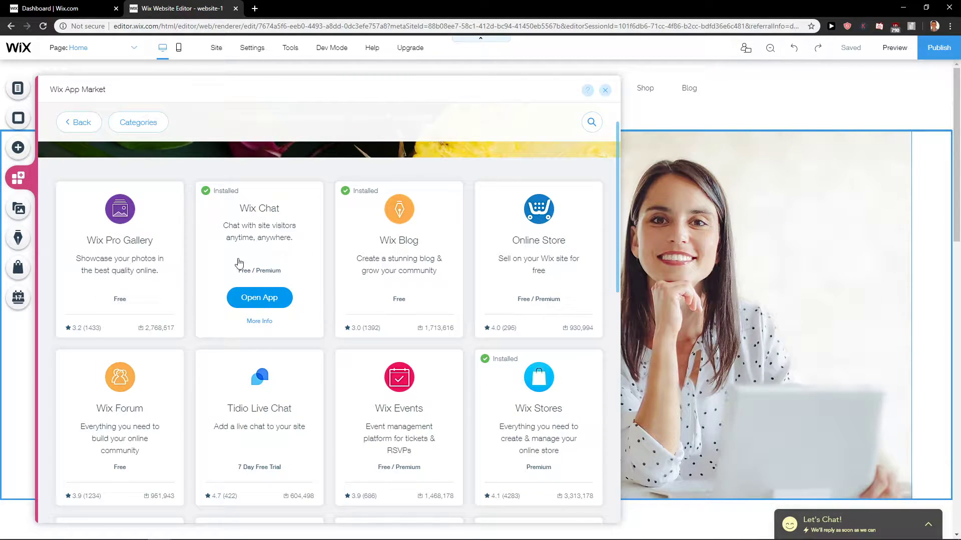
left_click(268, 298)
scroll(119, 316, "down", 5)
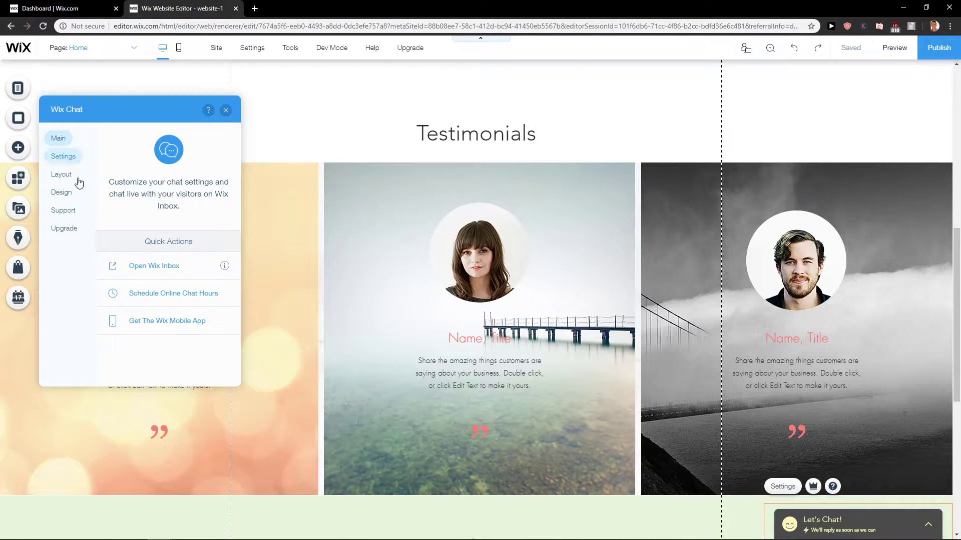
Step: Set the chatbox header picture to Person with the Avatar1 profile pic
left_click(63, 156)
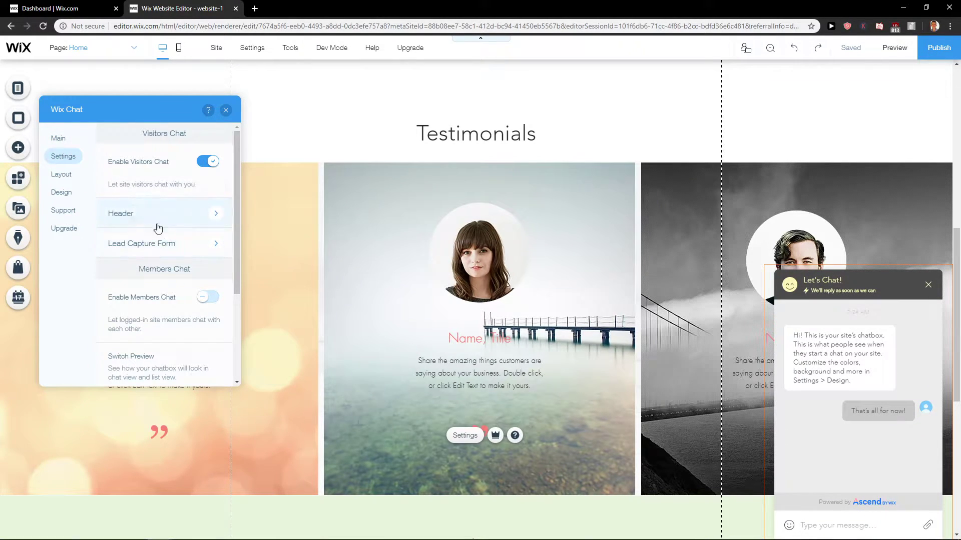
left_click(213, 216)
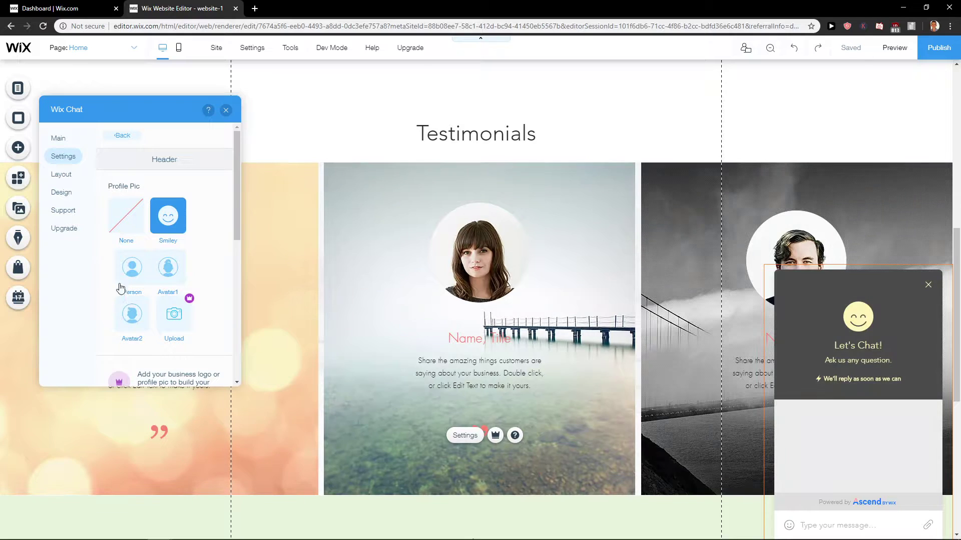
scroll(151, 218, "down", 2)
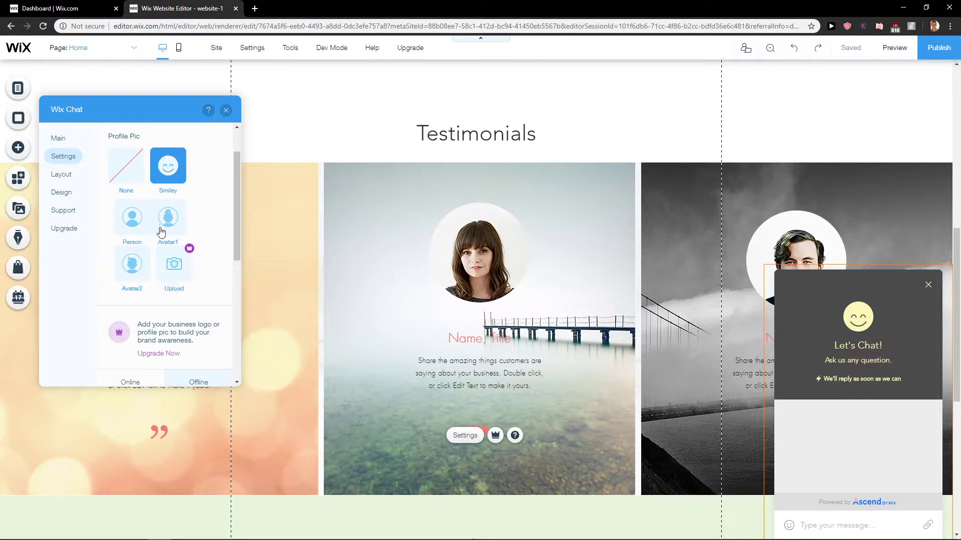
left_click(139, 232)
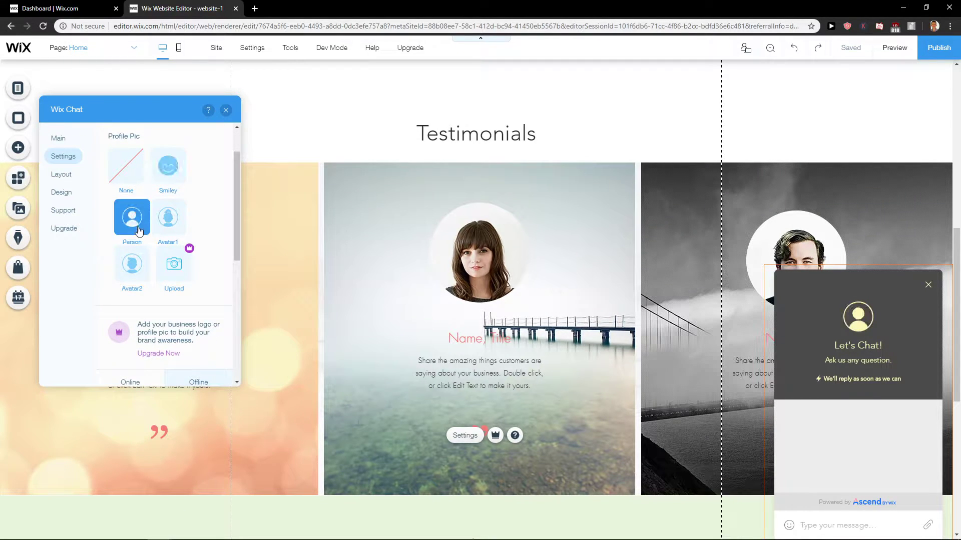
left_click(170, 221)
scroll(179, 273, "down", 3)
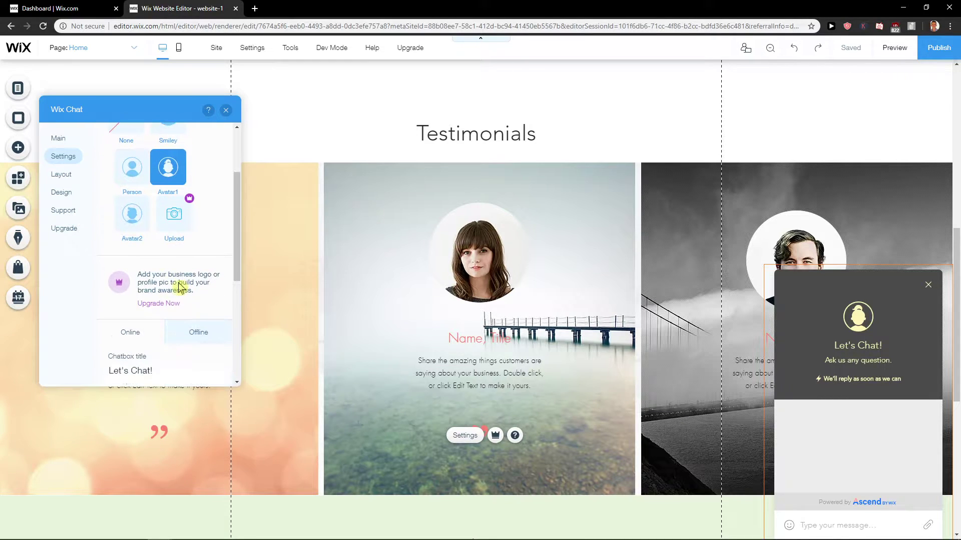
scroll(165, 278, "down", 3)
scroll(139, 275, "down", 1)
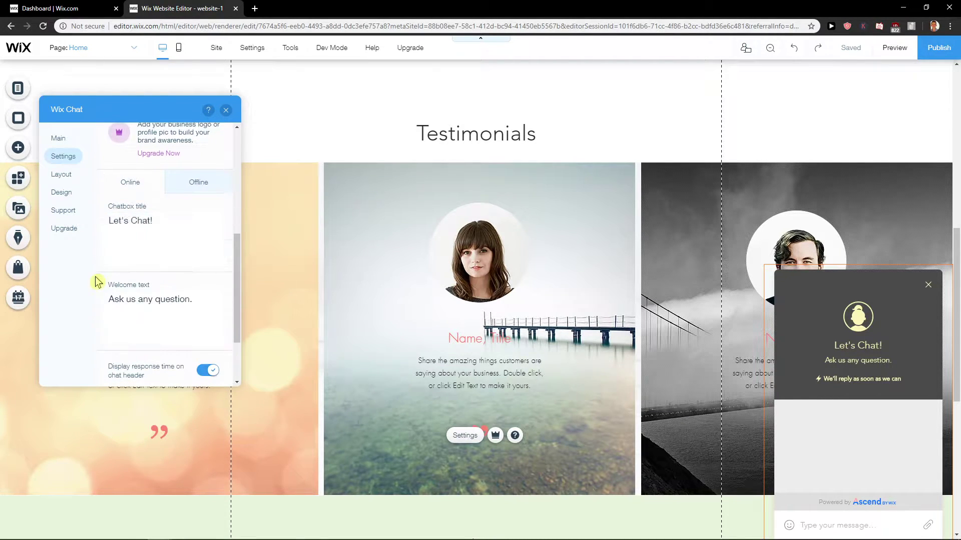
Step: Select the whole chatbox title text for review
left_click(151, 222)
left_click(166, 227)
double_click(150, 225)
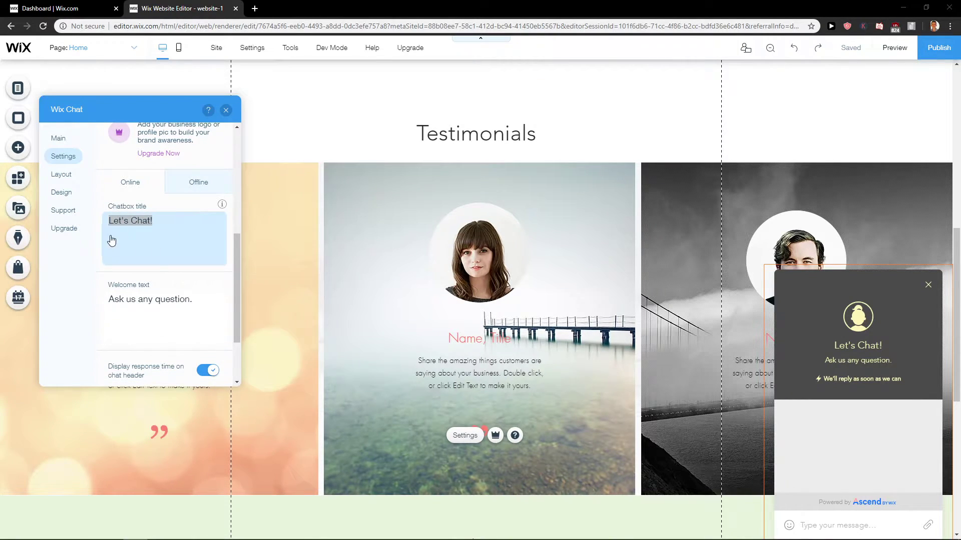
scroll(143, 264, "down", 1)
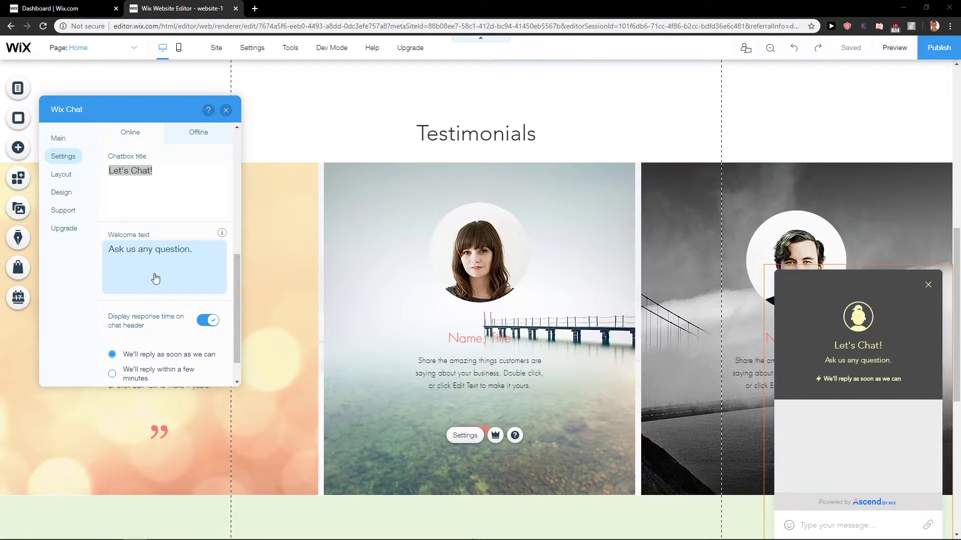
scroll(158, 270, "down", 1)
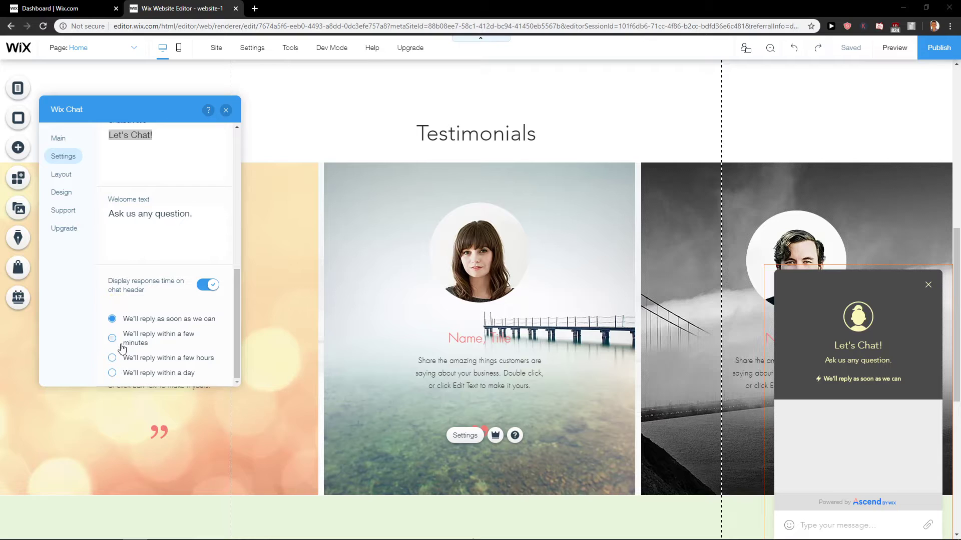
Step: Try the Rounded chatbox layout several times, finally settling on Bar
left_click(61, 178)
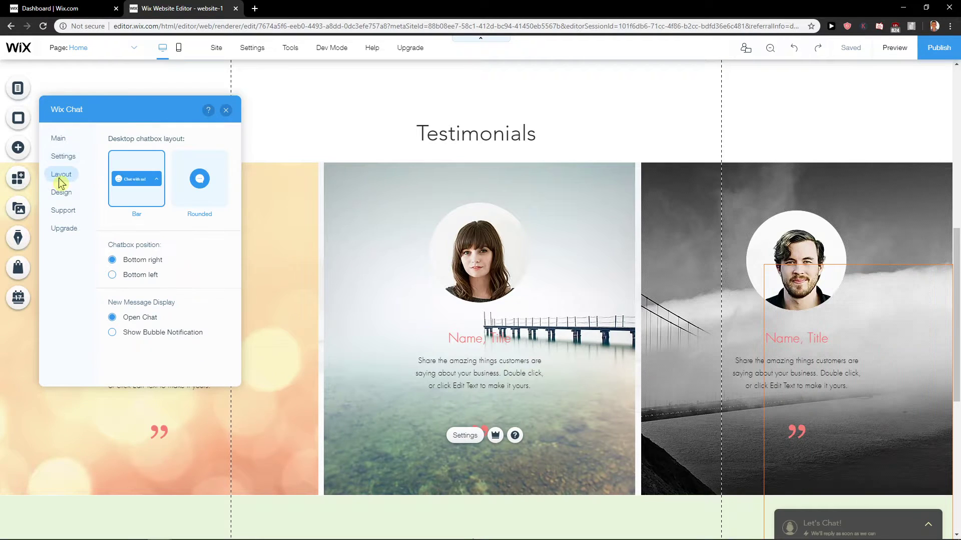
left_click(188, 202)
left_click(132, 201)
left_click(184, 205)
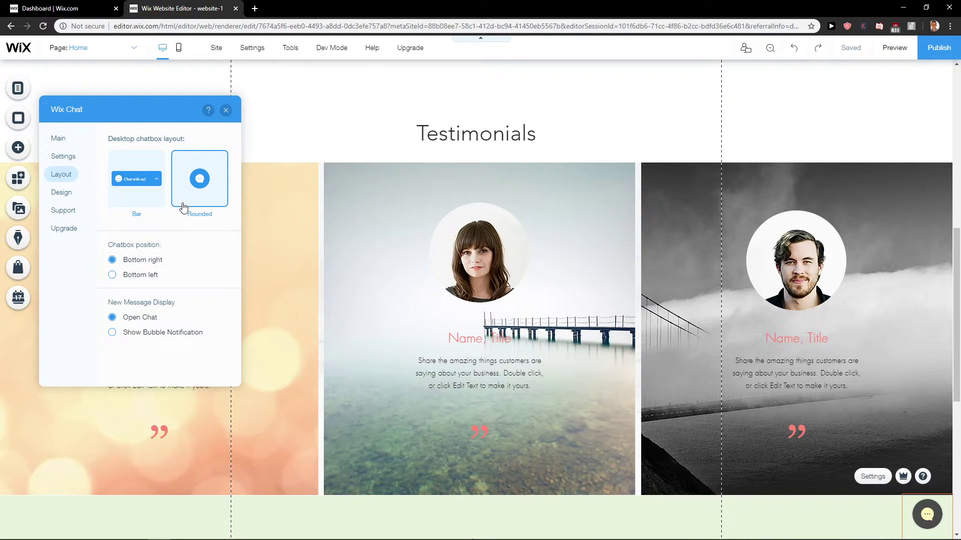
left_click(64, 193)
left_click(61, 173)
left_click(114, 191)
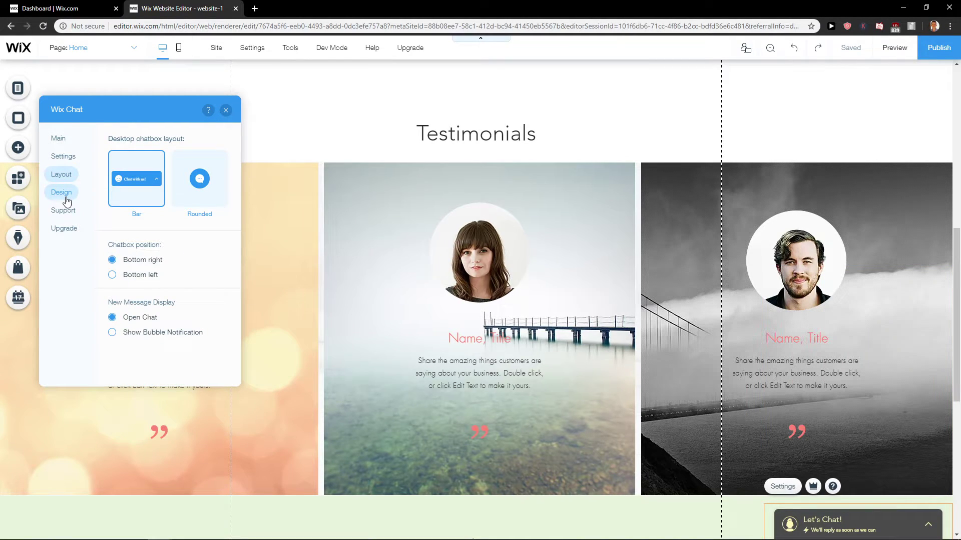
left_click(190, 195)
left_click(136, 197)
Step: Try the second background pattern, set the pattern to None, and view Support
left_click(62, 192)
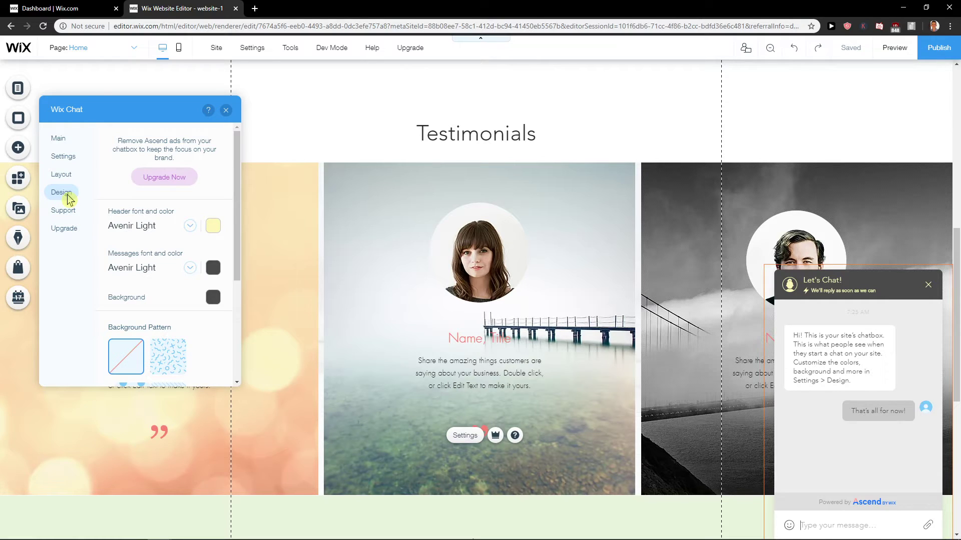
scroll(147, 239, "down", 3)
left_click(169, 270)
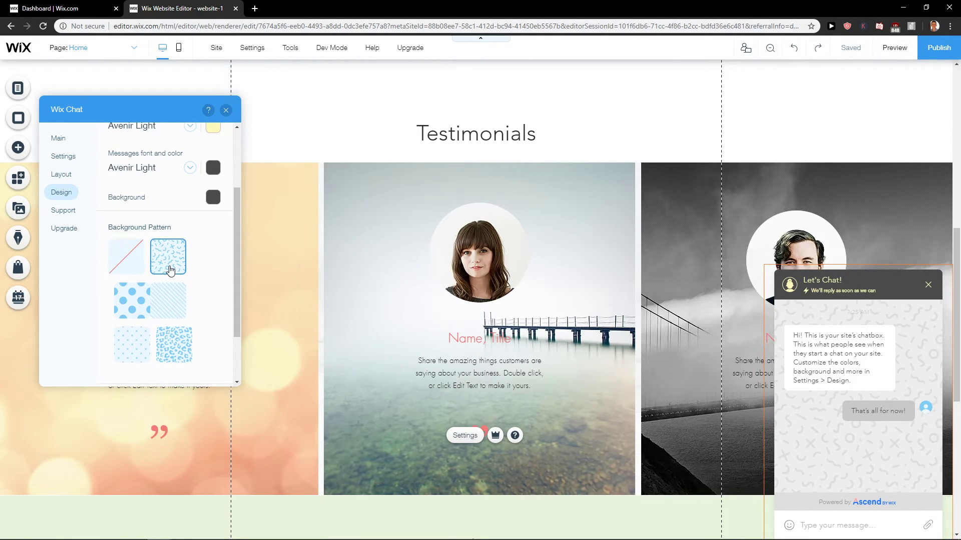
left_click(139, 301)
scroll(150, 300, "up", 1)
left_click(125, 304)
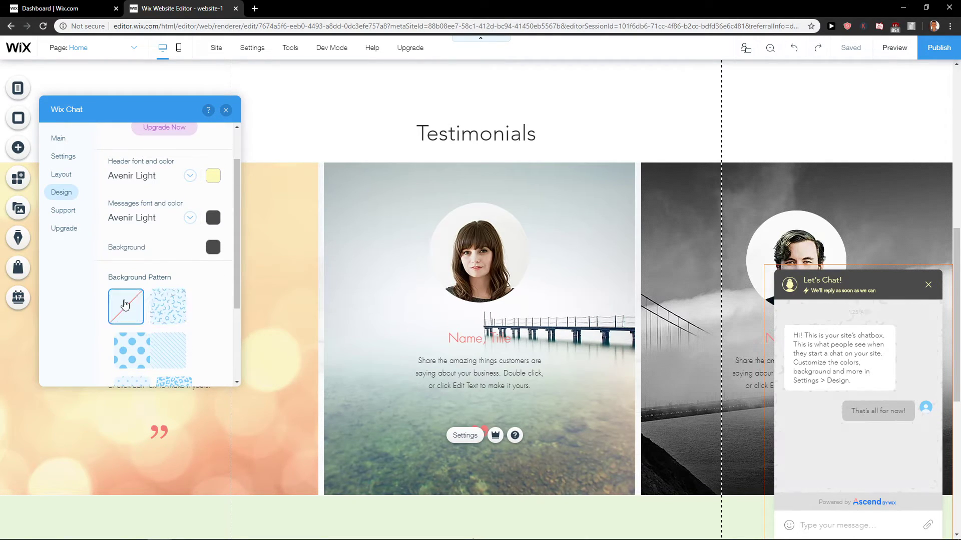
left_click(63, 211)
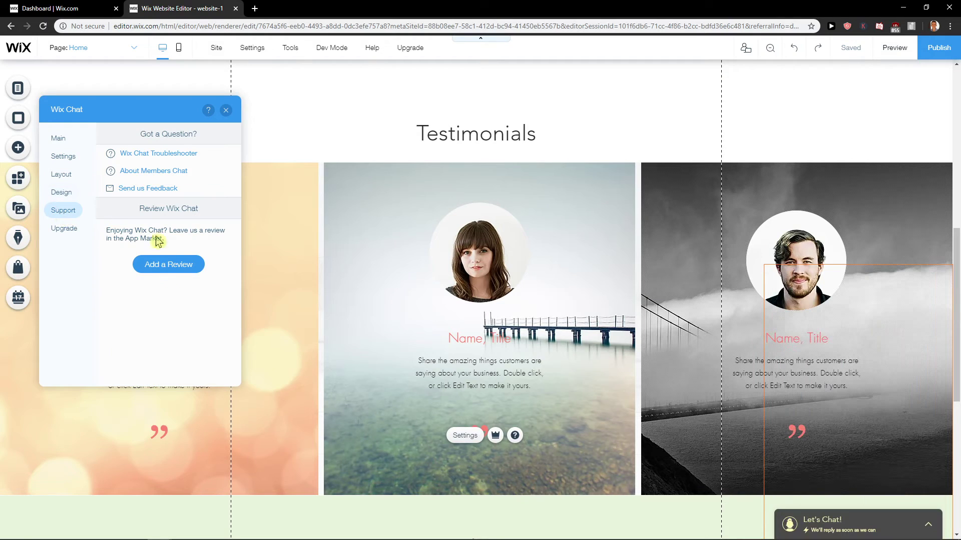
Step: Check the Wix Chat upgrade plans, then return to its main page
left_click(64, 229)
left_click(57, 140)
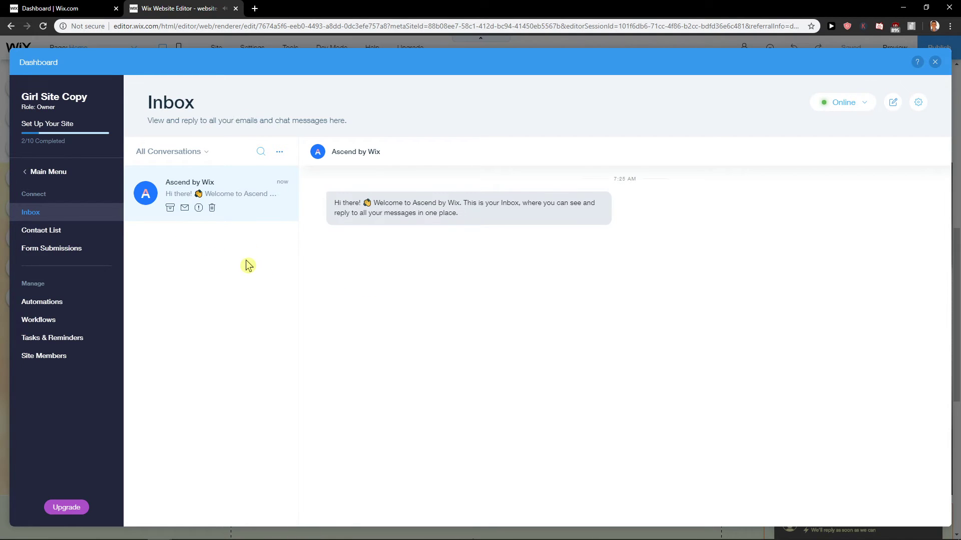
Step: Close the Inbox dashboard and Wix Chat settings, then glance at My Designs
left_click(935, 63)
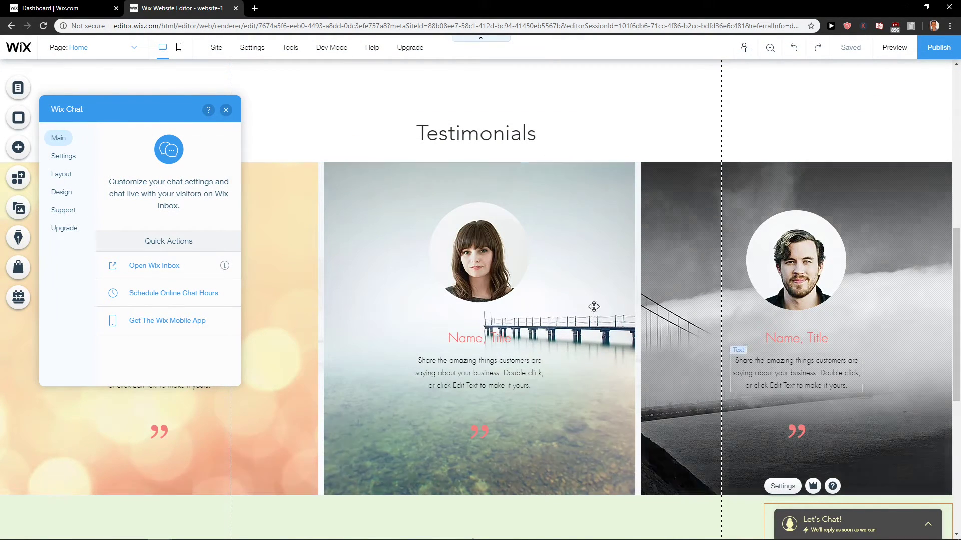
left_click(944, 535)
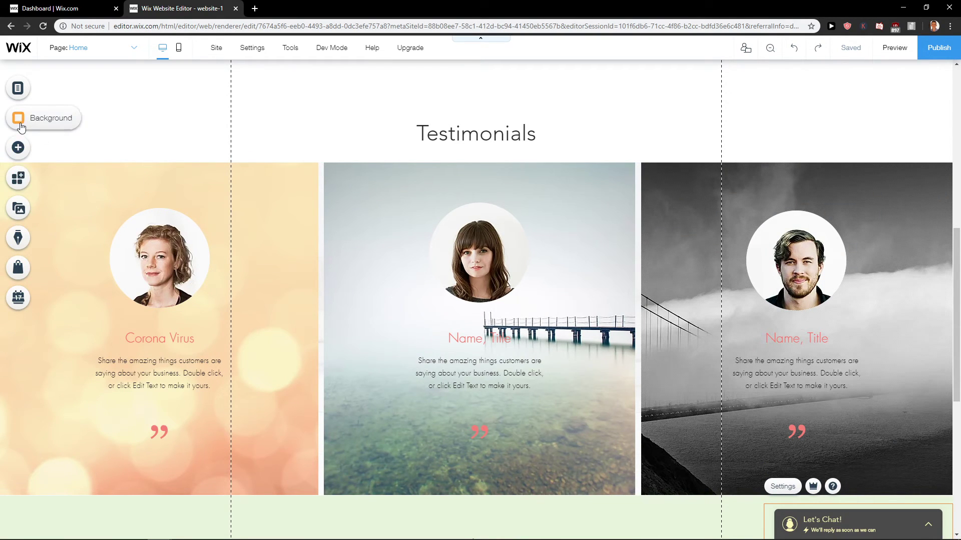
left_click(19, 151)
left_click(71, 443)
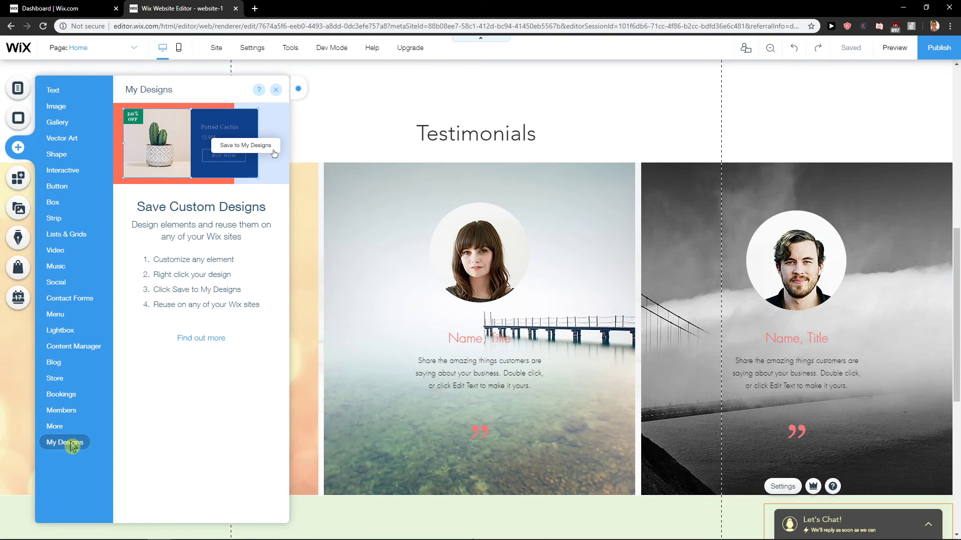
left_click(384, 372)
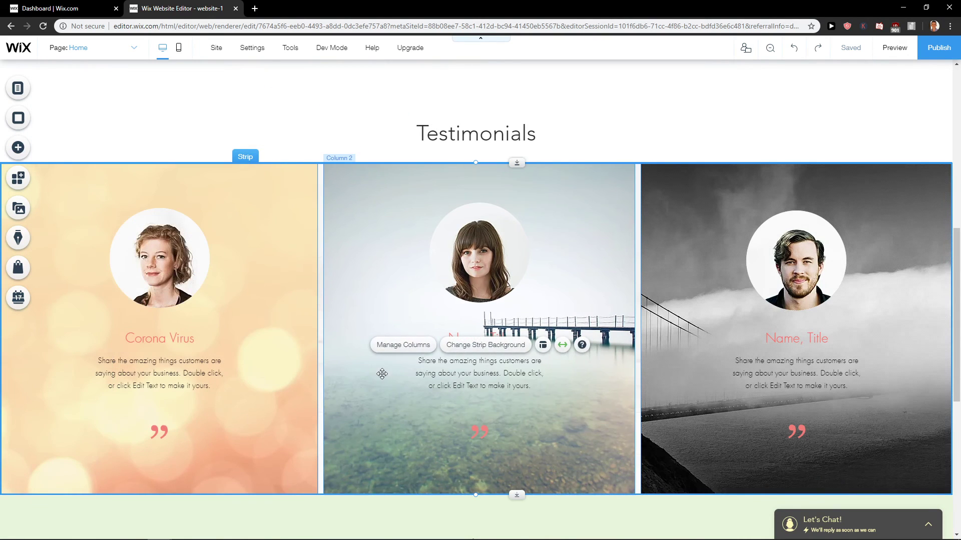